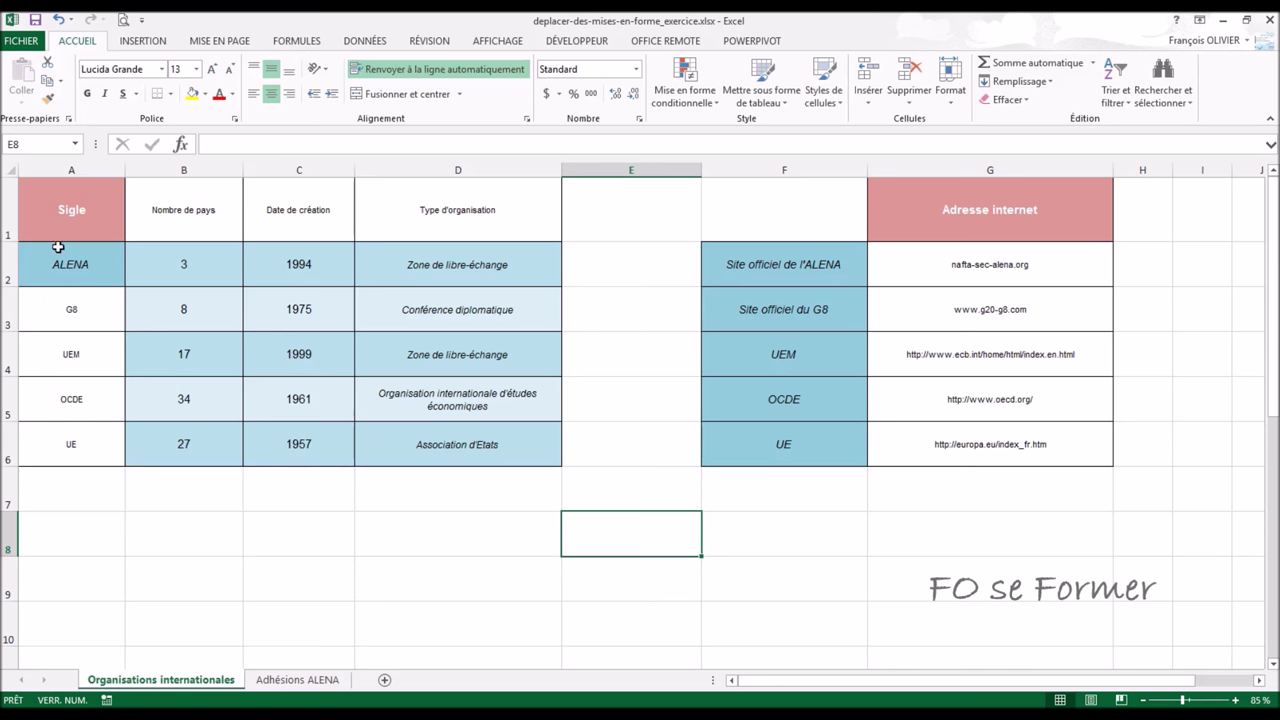
Copy the Sigle header's pink bold formatting onto the Nombre de pays header
click(85, 199)
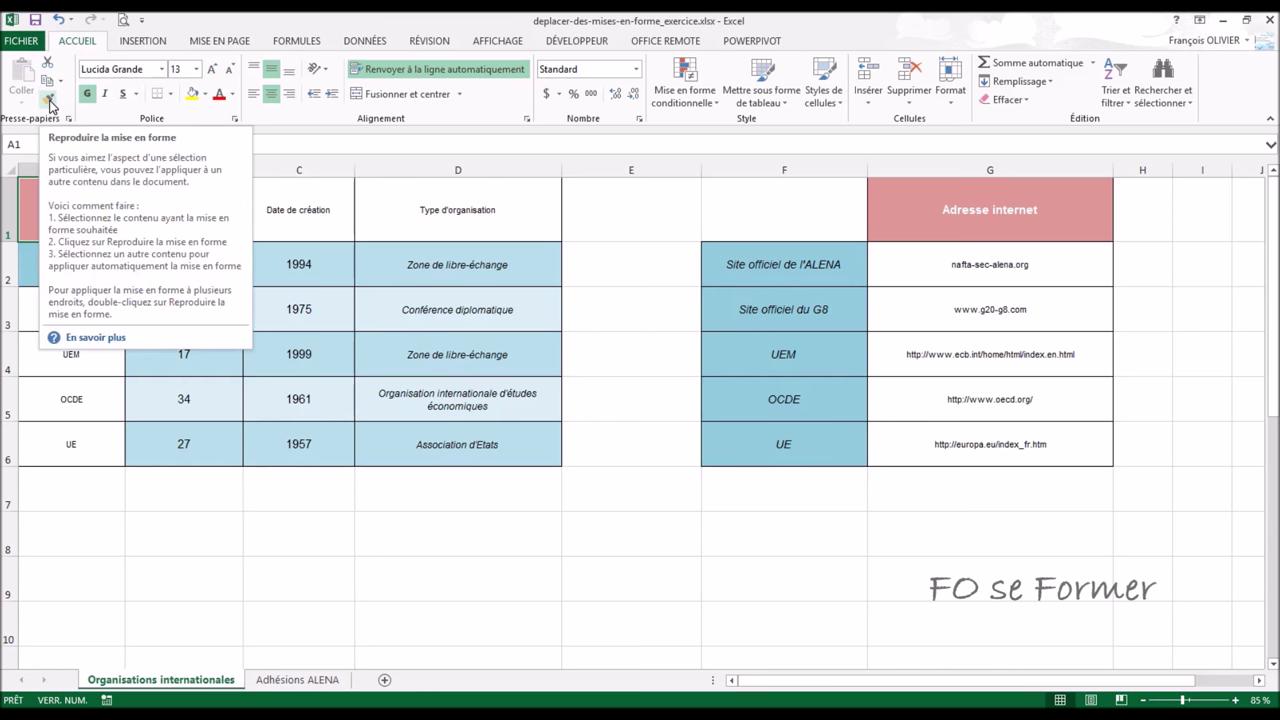
click(50, 103)
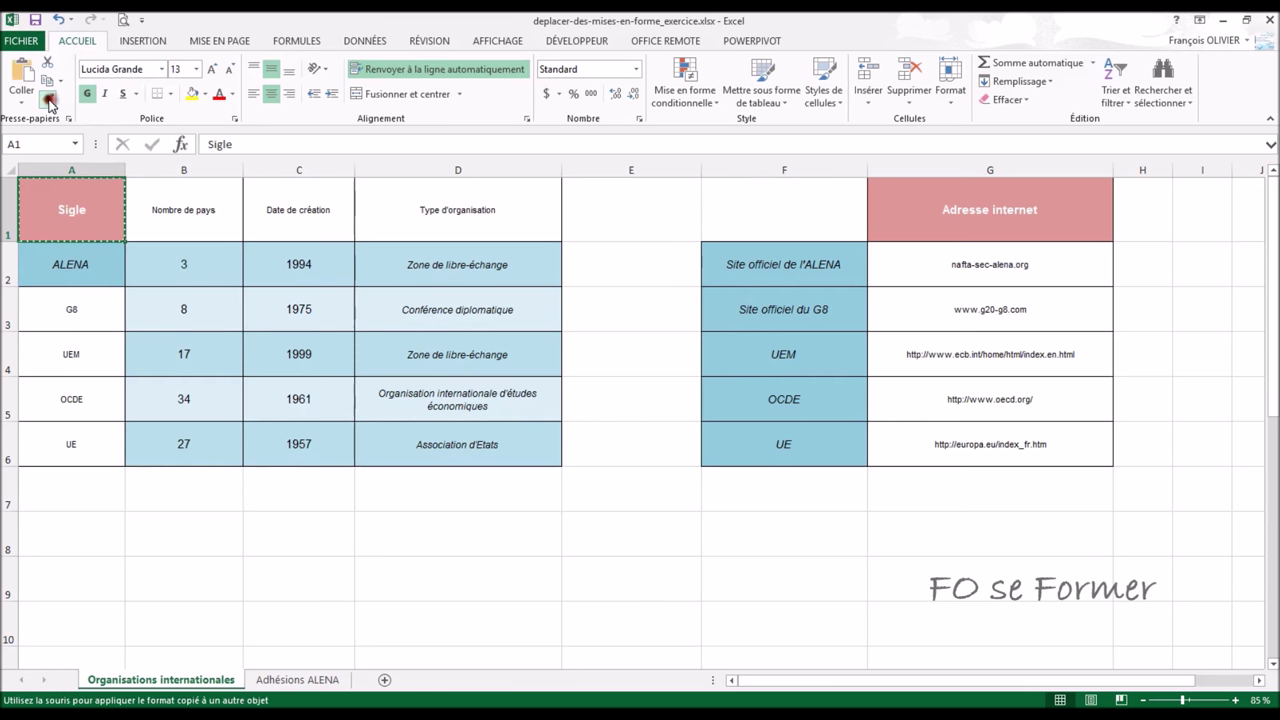
click(158, 201)
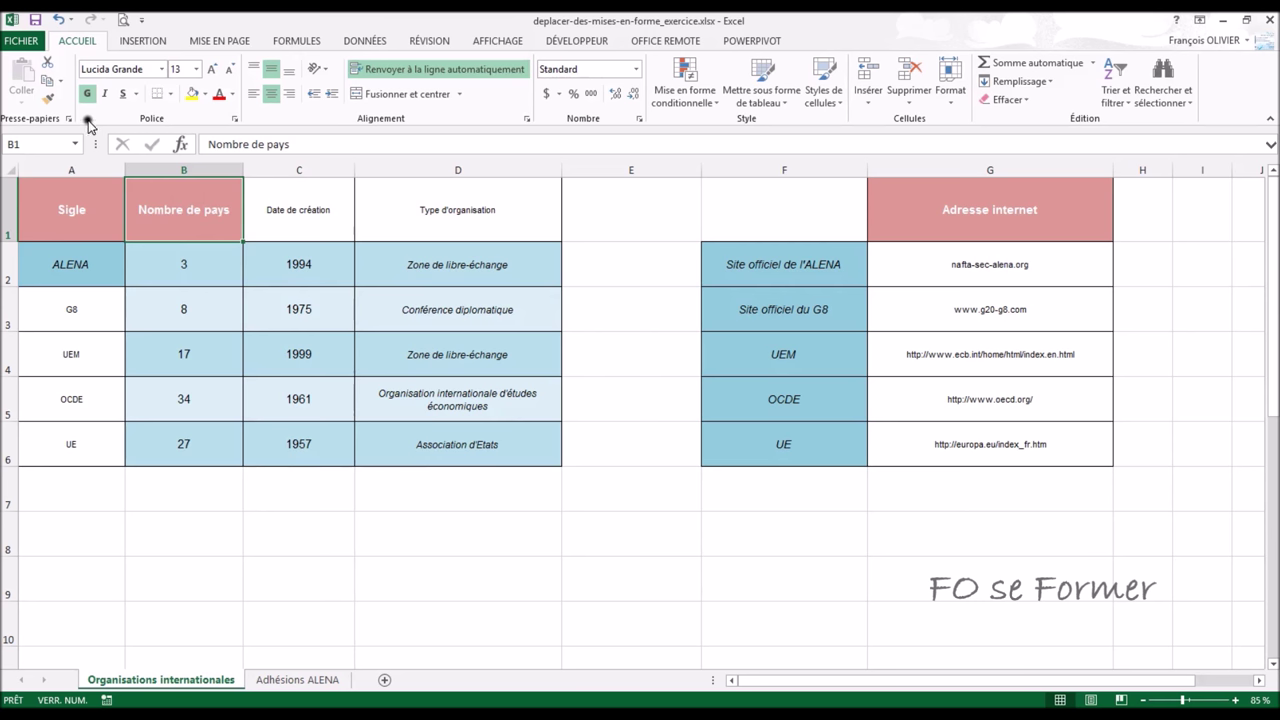
Paint the same header formatting onto the Date de création and Type d'organisation headers (C1:D1)
click(49, 97)
click(284, 210)
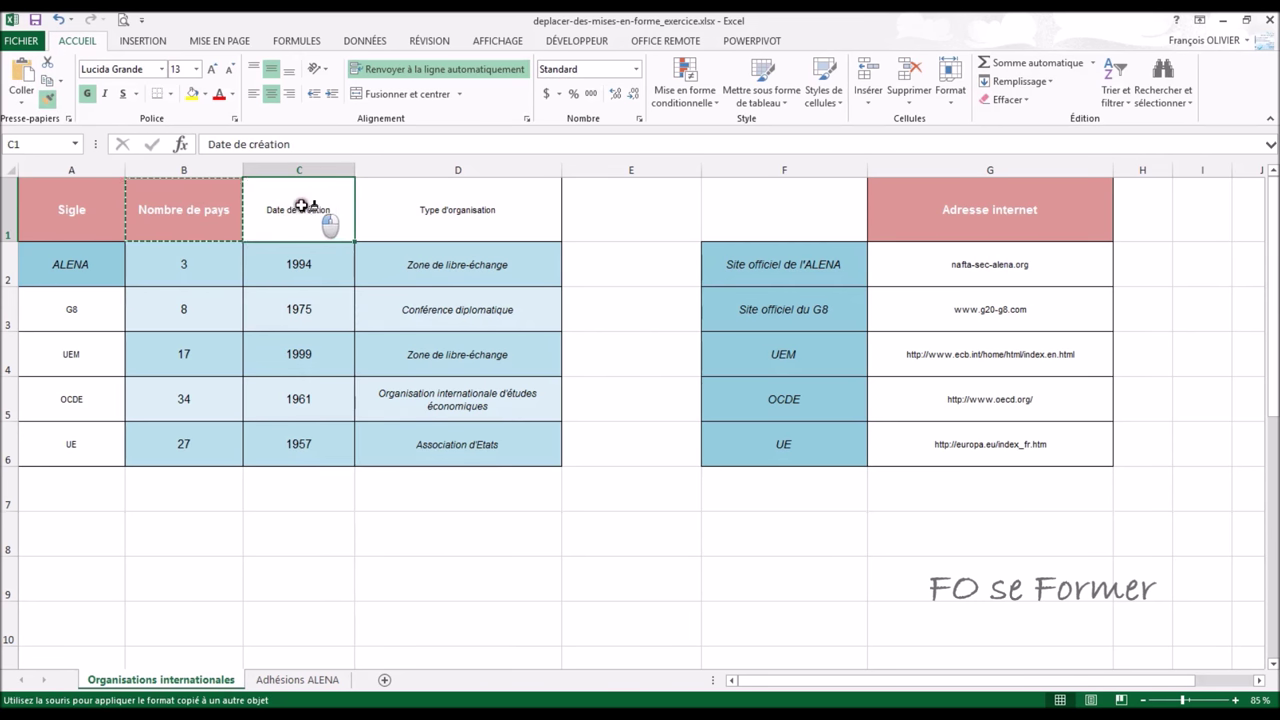
drag(284, 210, 415, 210)
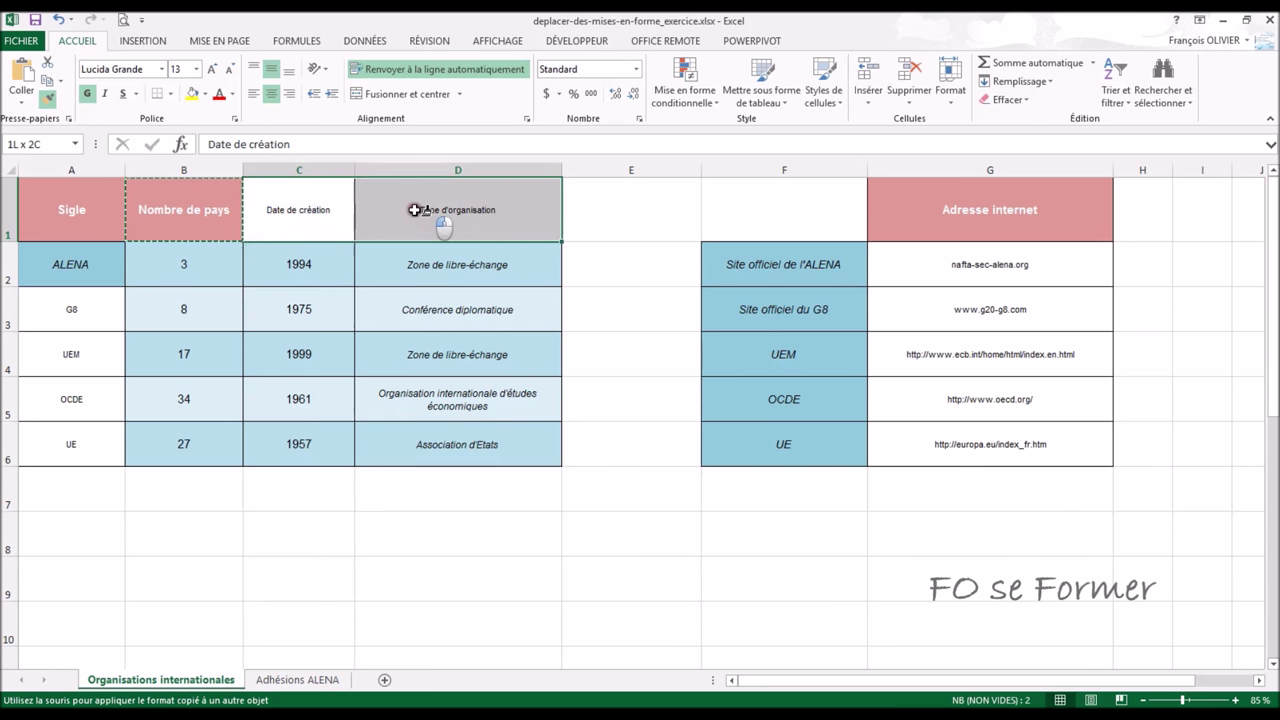
drag(415, 210, 420, 207)
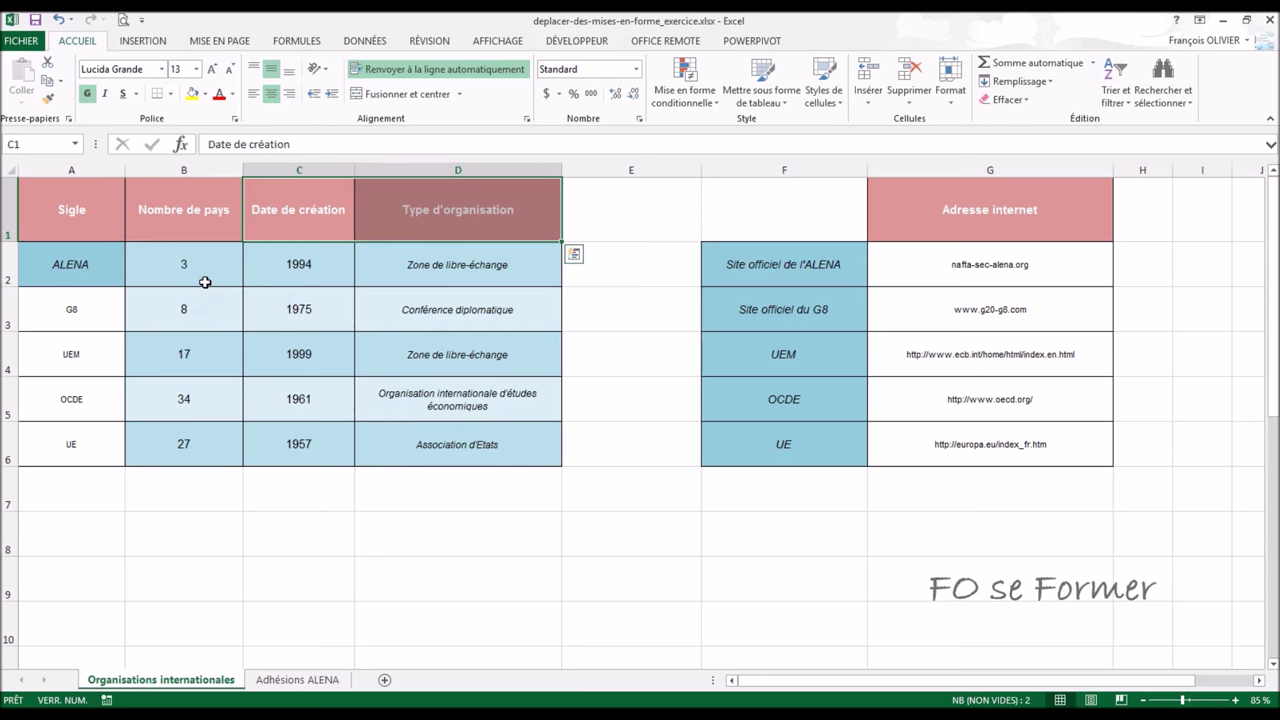
click(81, 271)
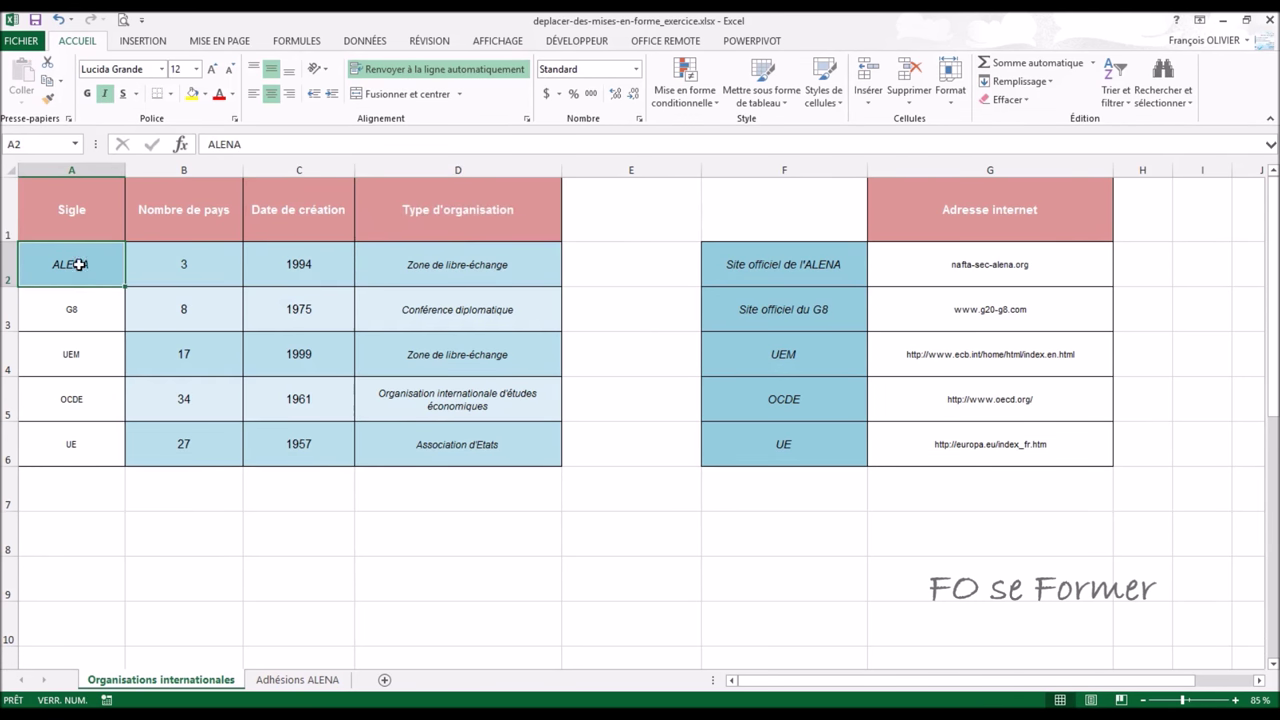
Paint ALENA's blue italic formatting onto A3:A6 (G8, UEM, OCDE, UE)
click(49, 98)
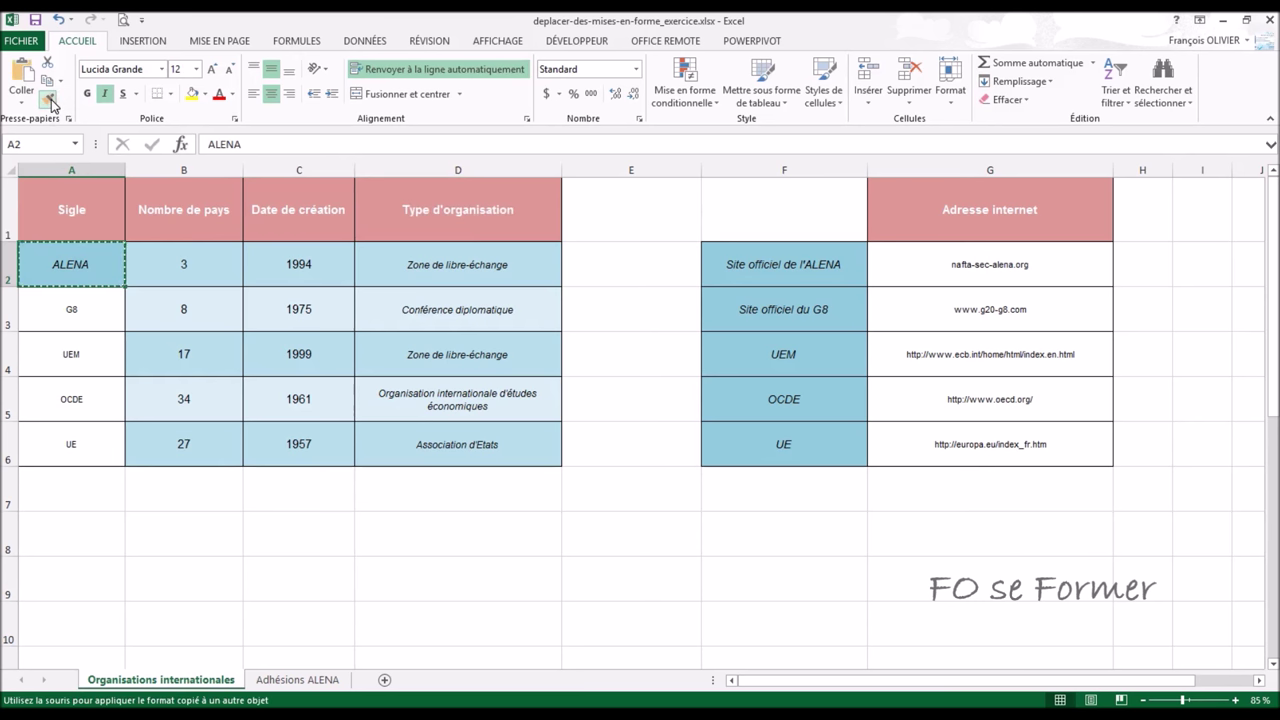
drag(59, 312, 51, 429)
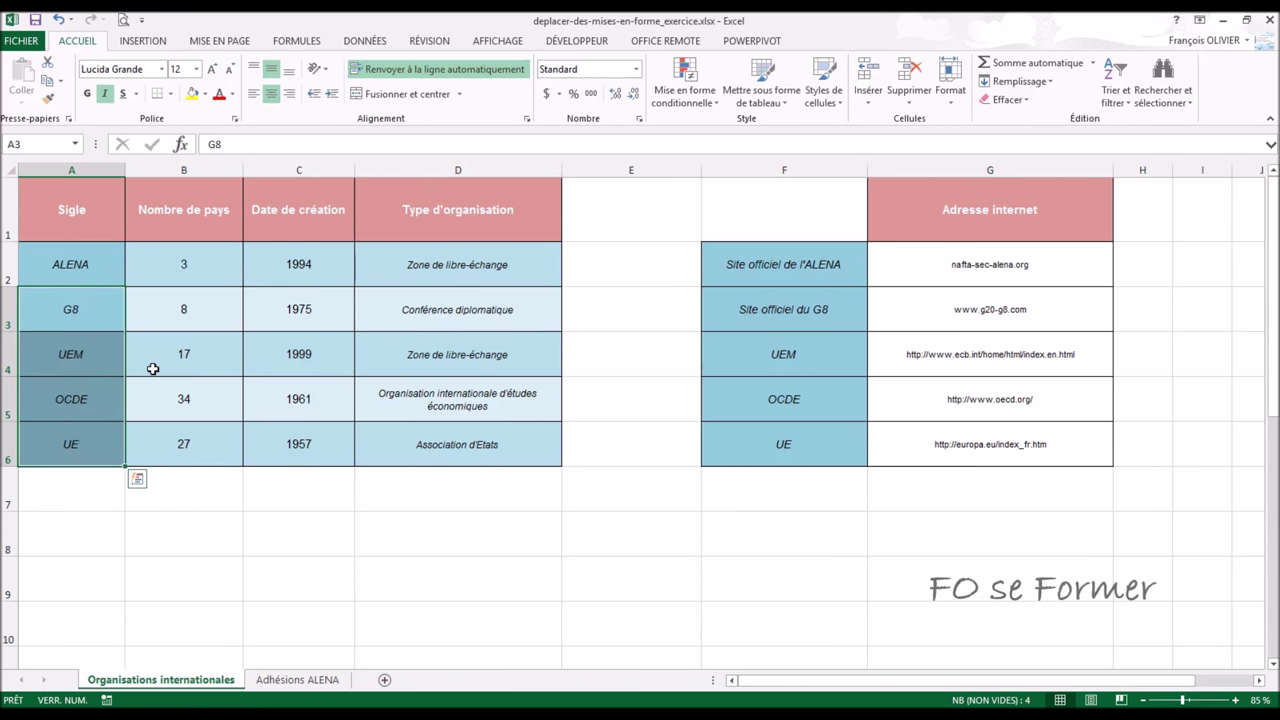
click(245, 395)
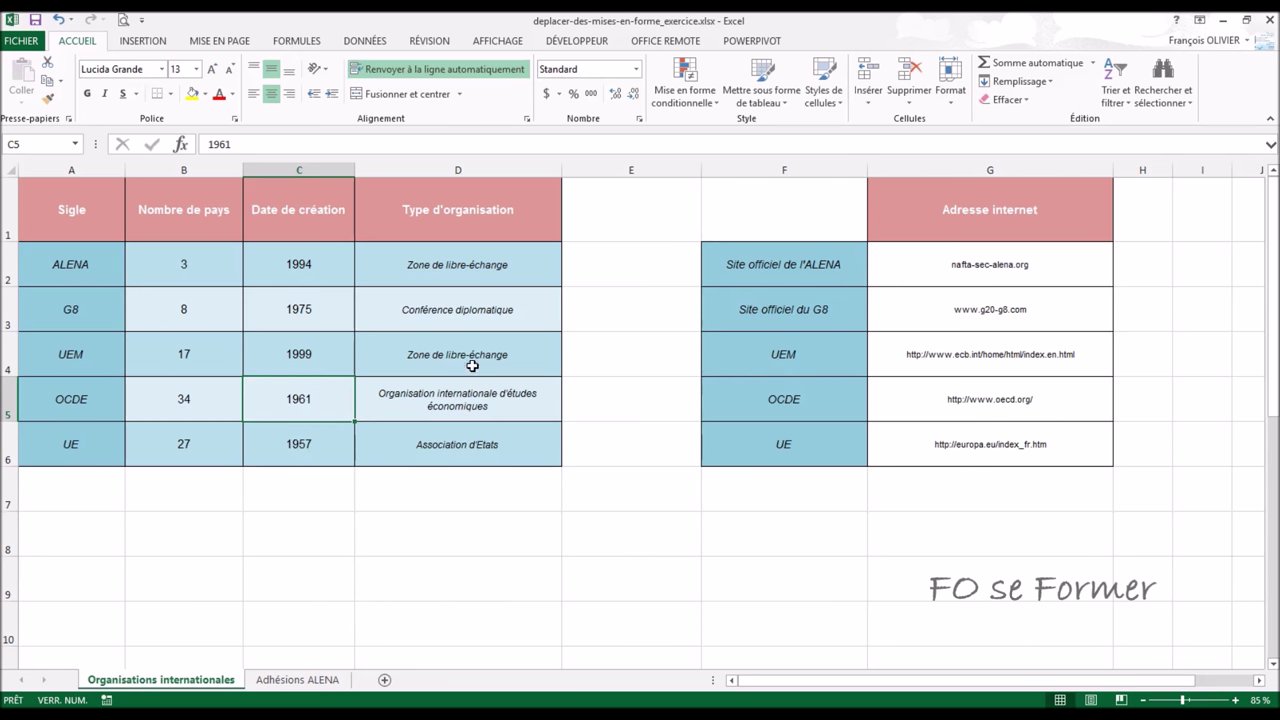
Copy D2:D6's alternating light-blue italic formatting onto the web addresses in G2:G6
drag(497, 264, 481, 441)
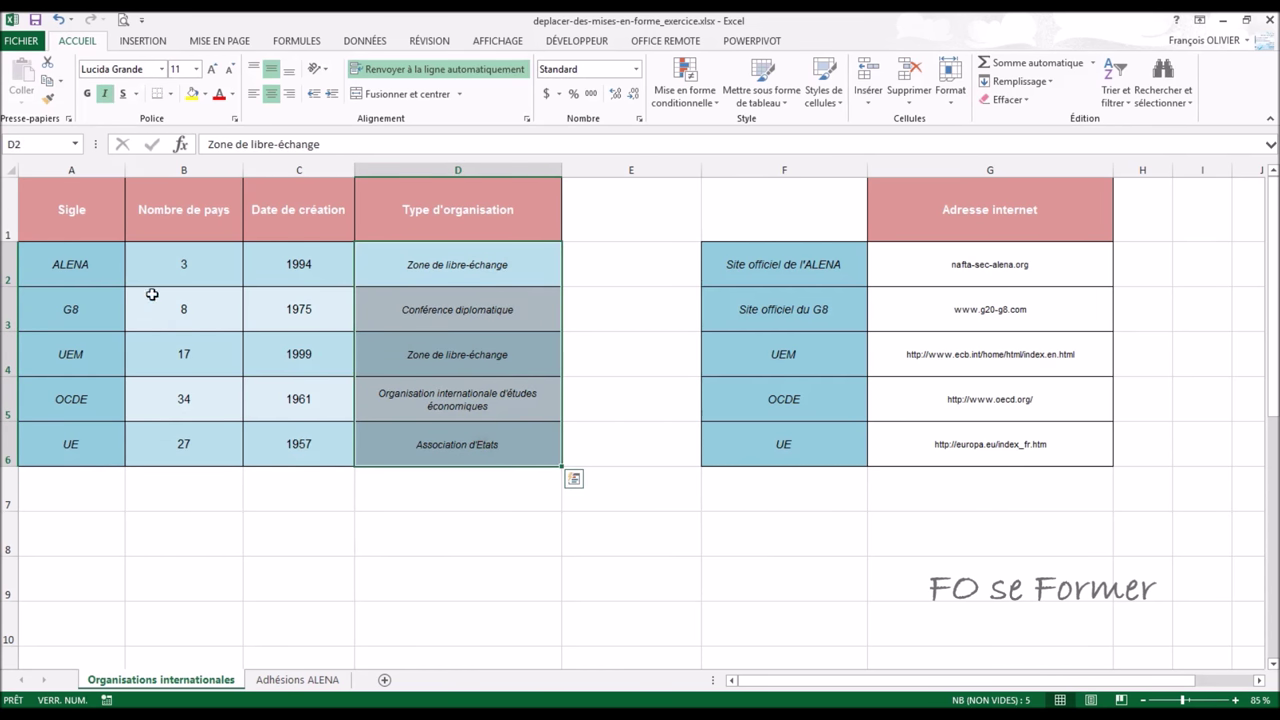
click(47, 104)
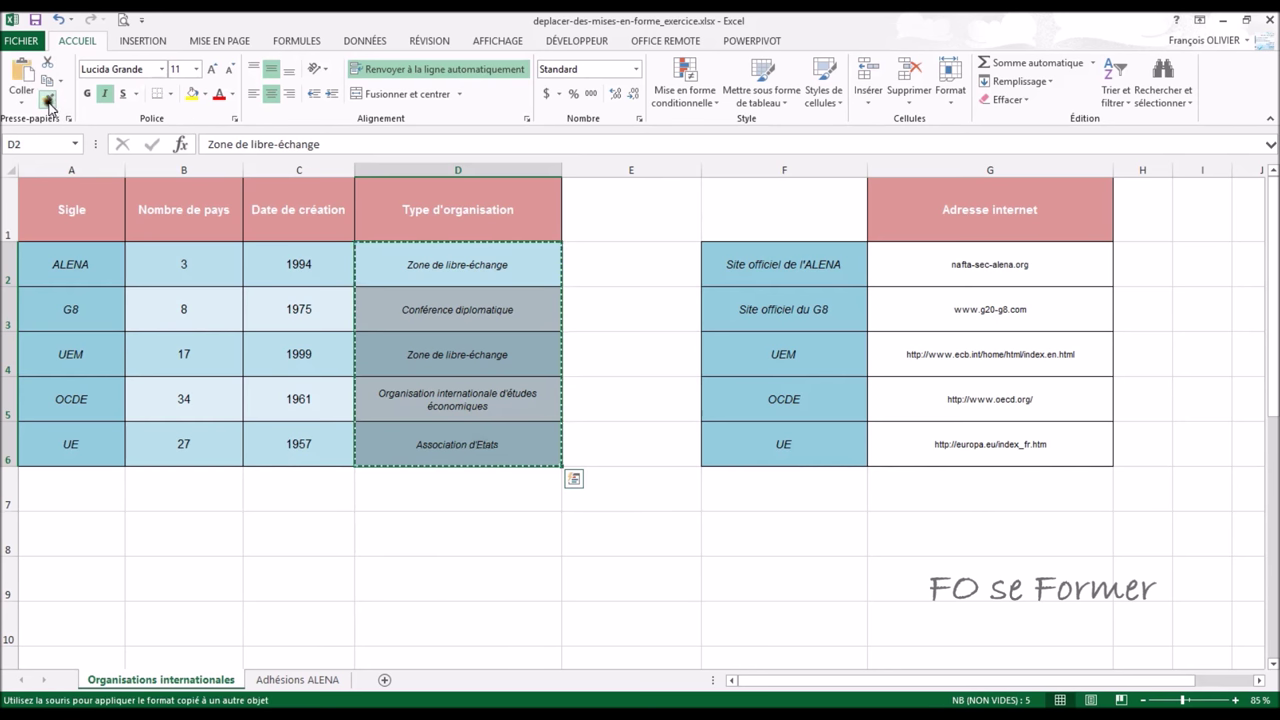
click(955, 272)
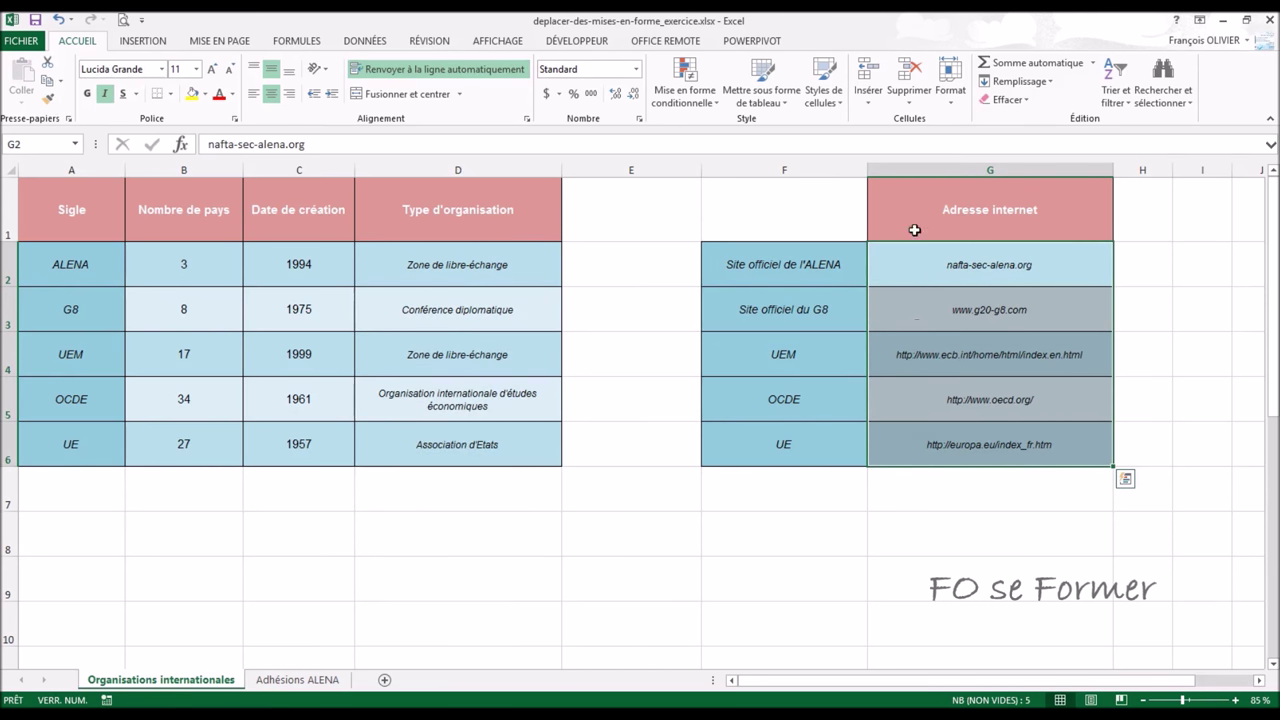
click(900, 480)
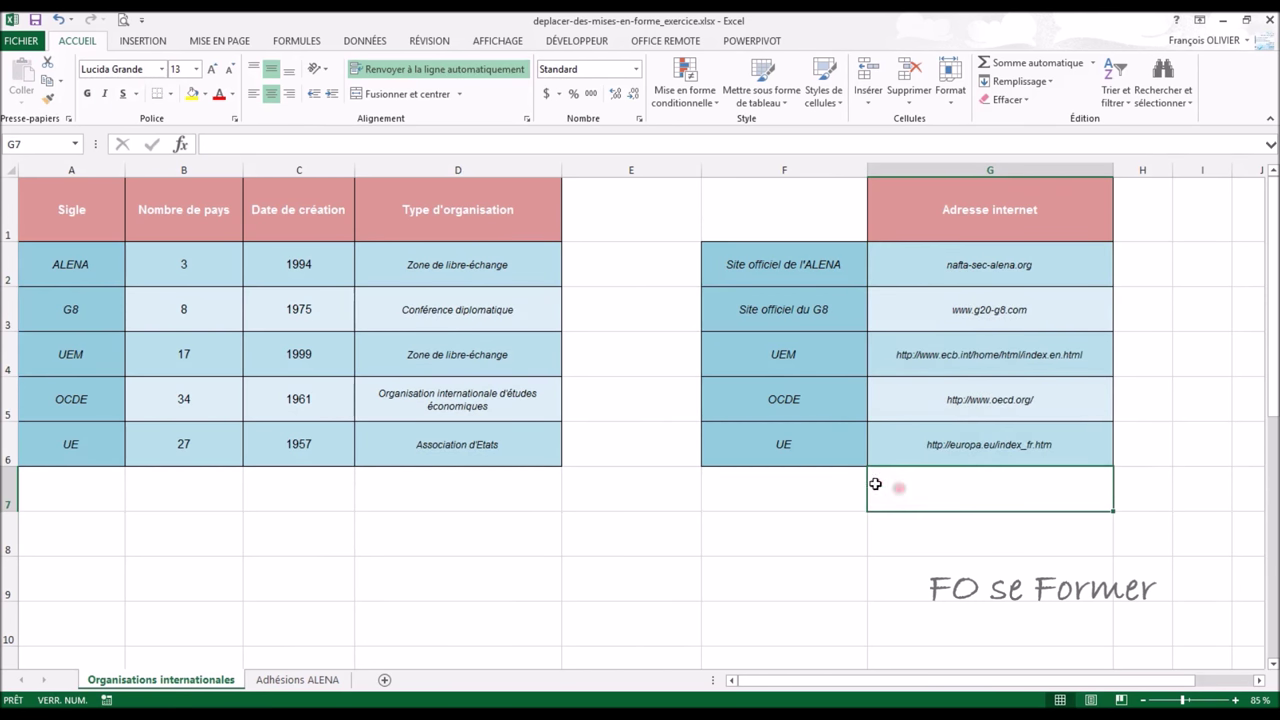
Copy the formatting of A1:D4 on Organisations internationales and bring up the Adhésions ALENA sheet
click(268, 684)
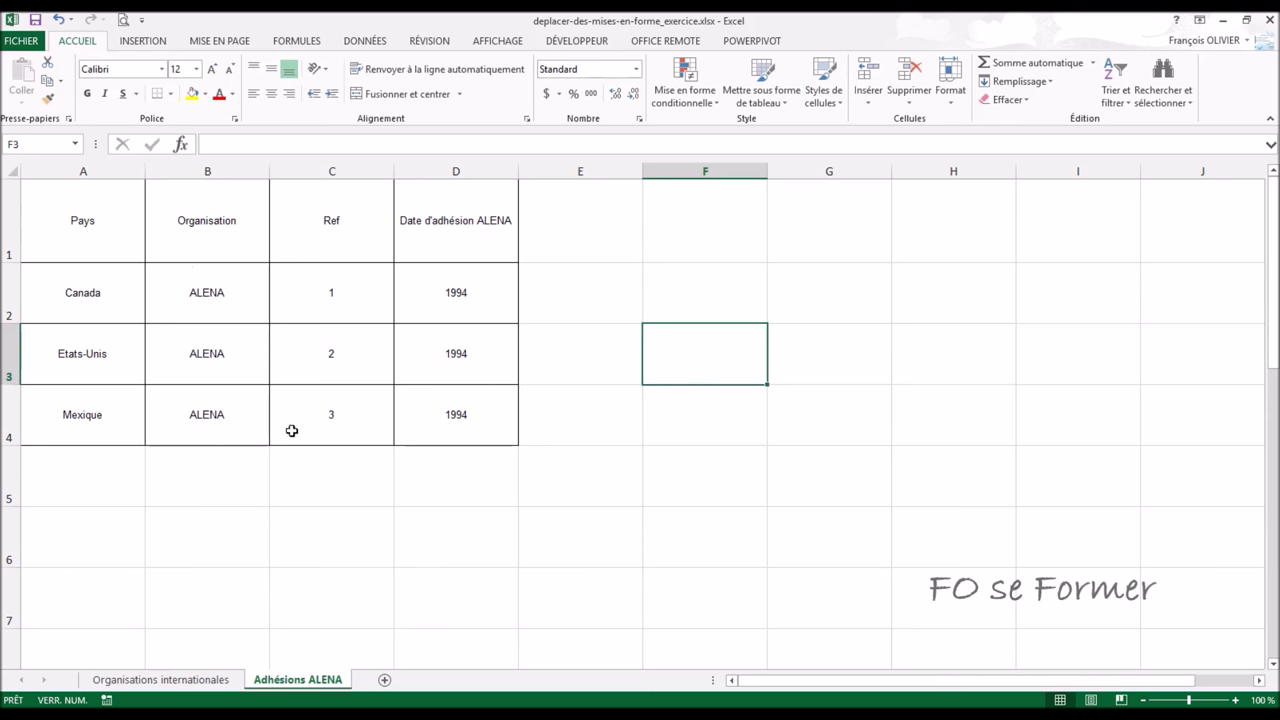
click(206, 679)
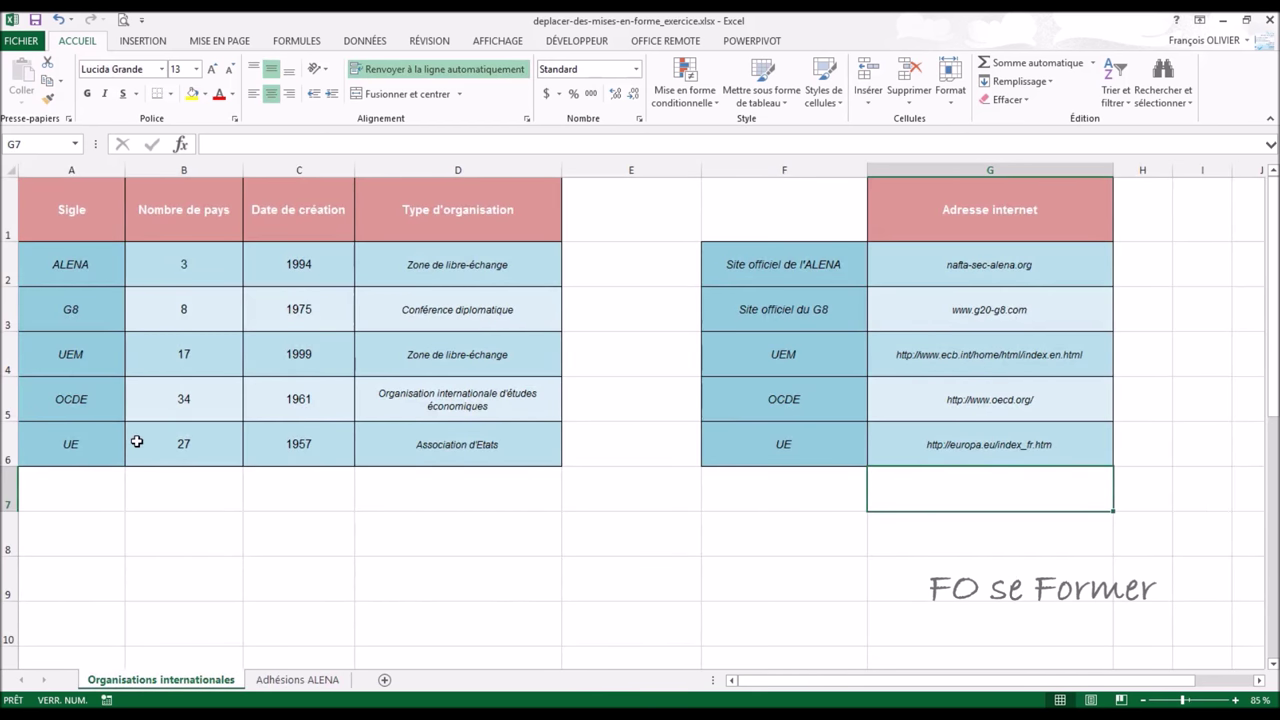
drag(54, 205, 403, 193)
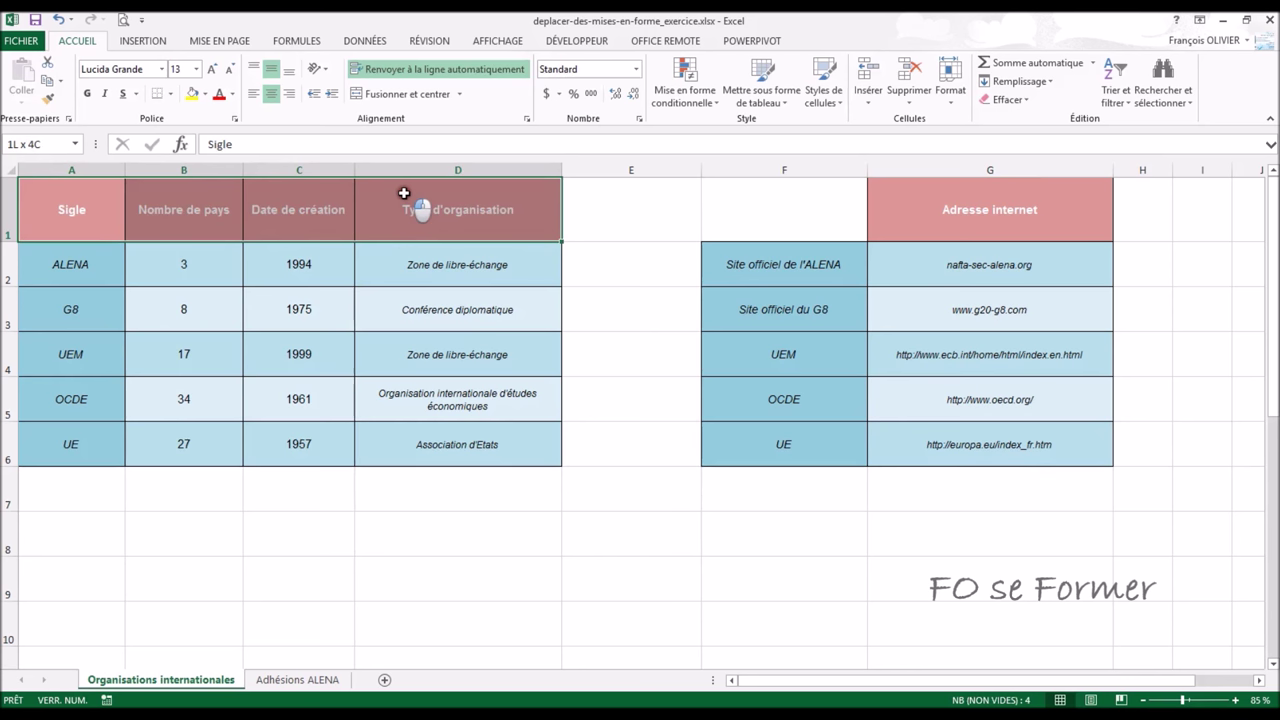
drag(403, 193, 387, 349)
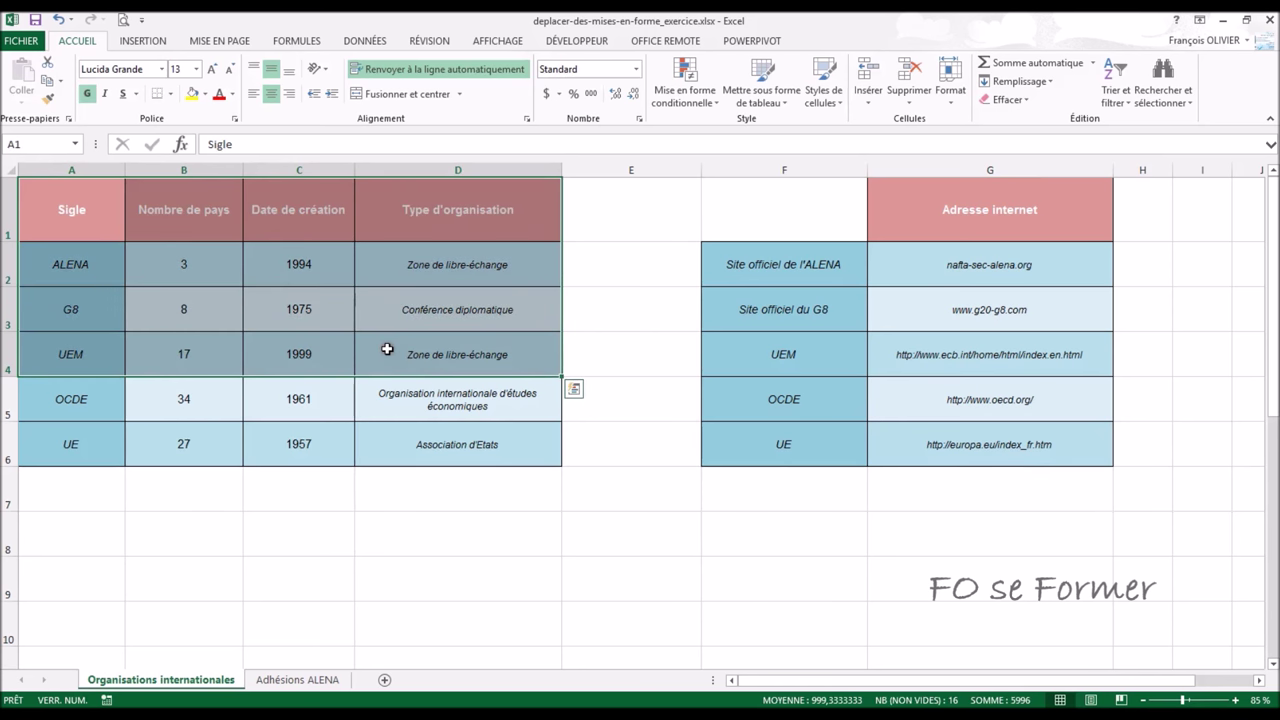
click(47, 102)
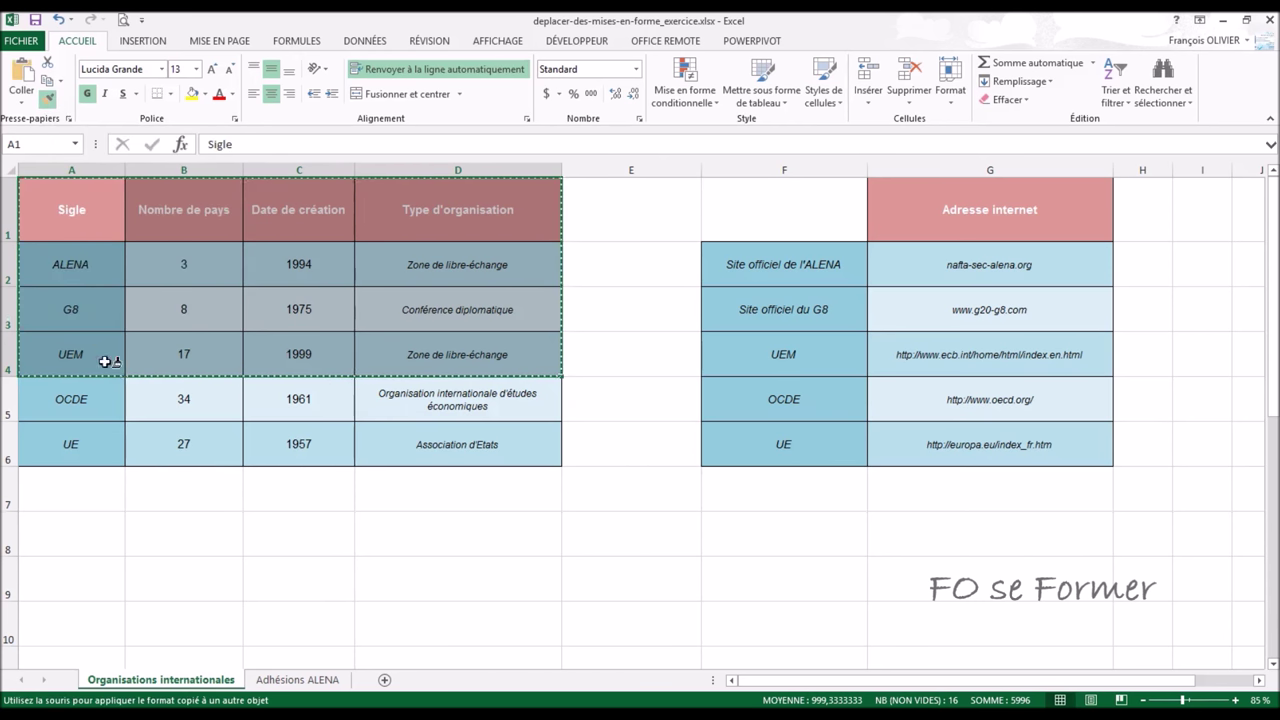
click(311, 682)
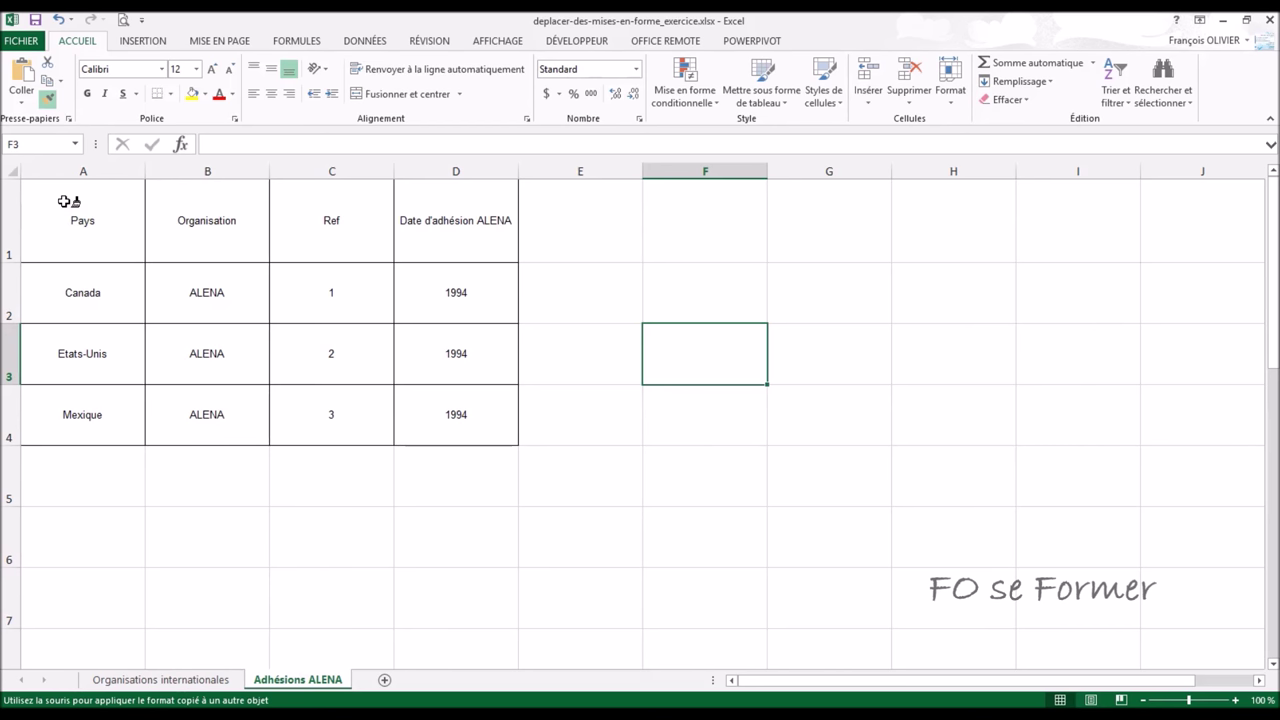
Paint the copied formatting onto the Adhésions ALENA table from A1, then compare with the source sheet
click(63, 202)
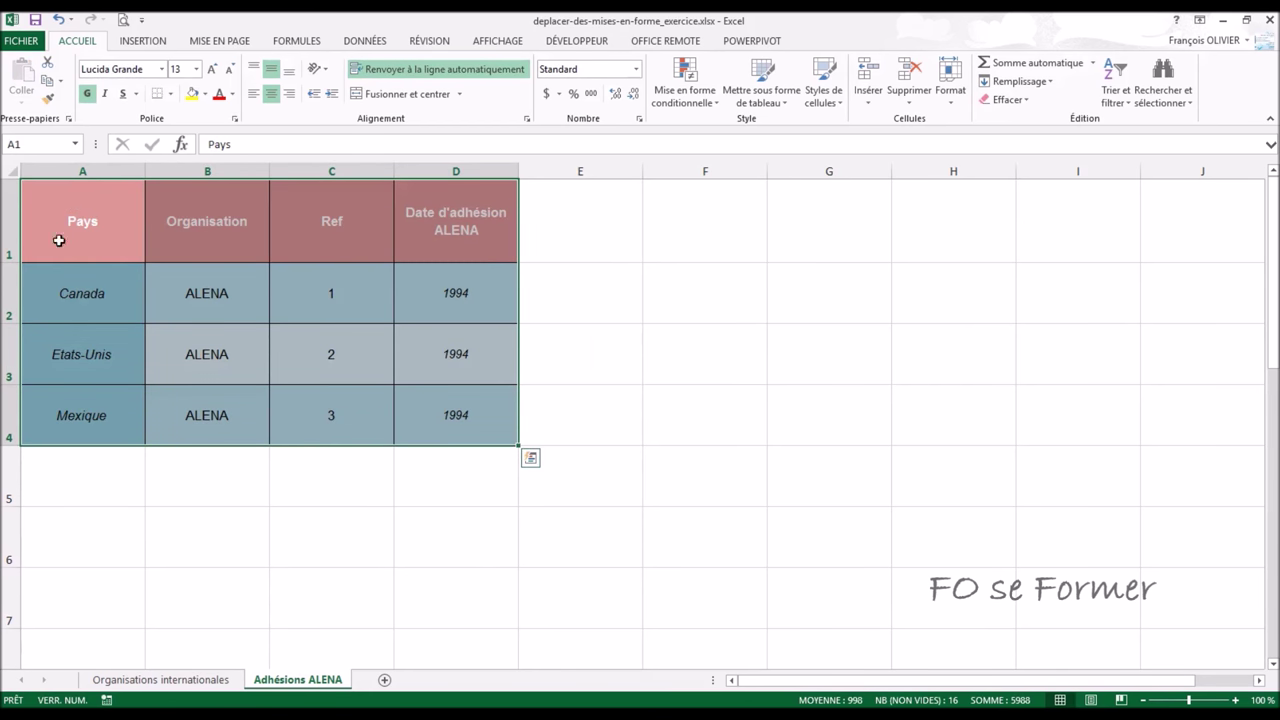
click(196, 475)
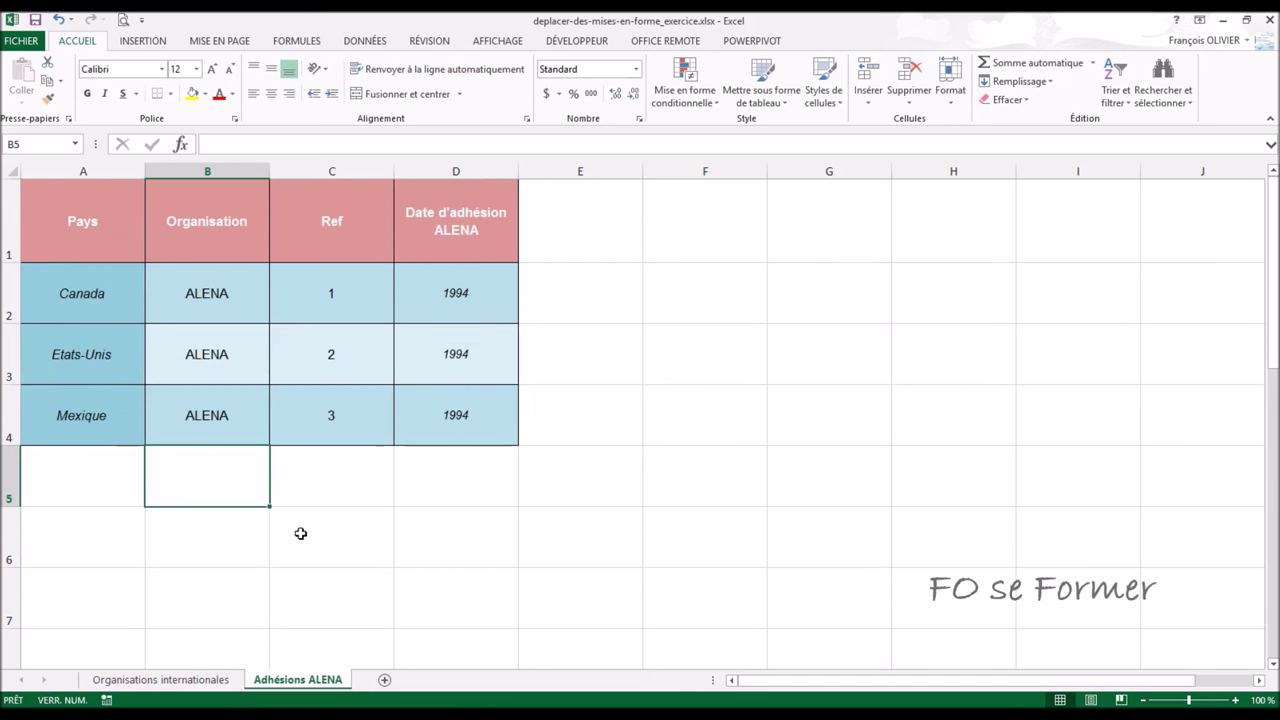
click(185, 679)
click(270, 680)
click(331, 473)
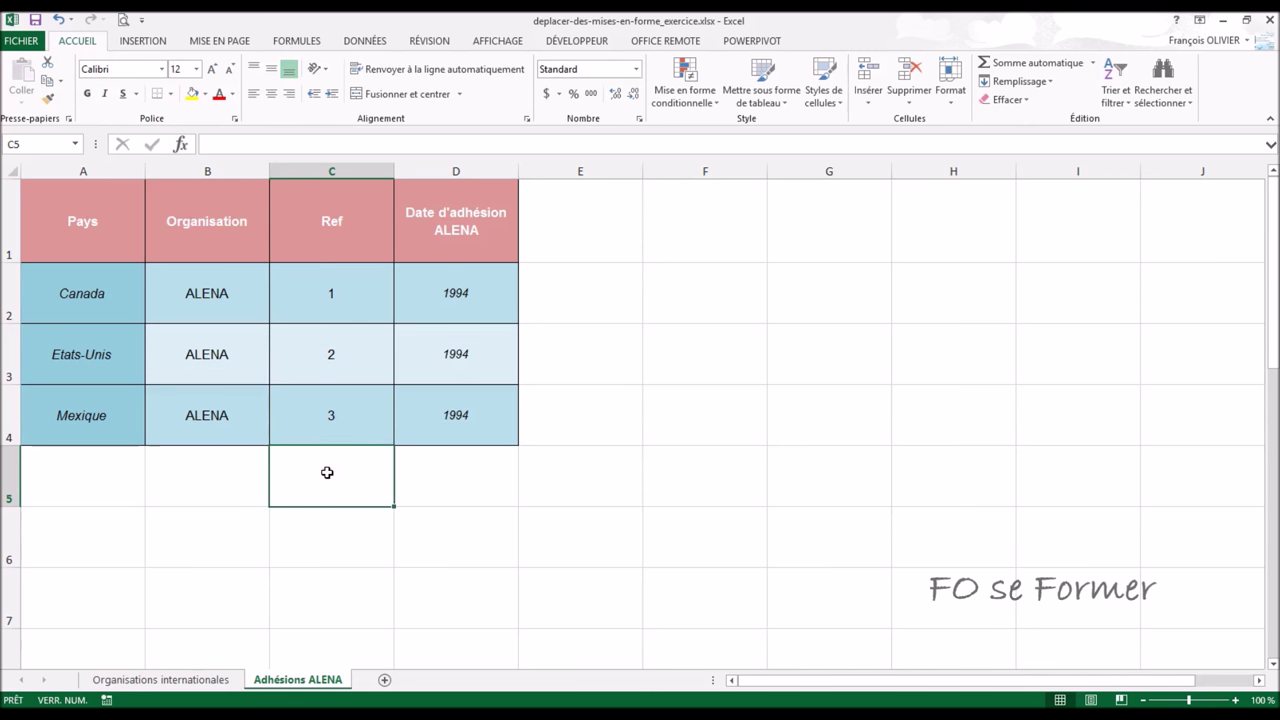